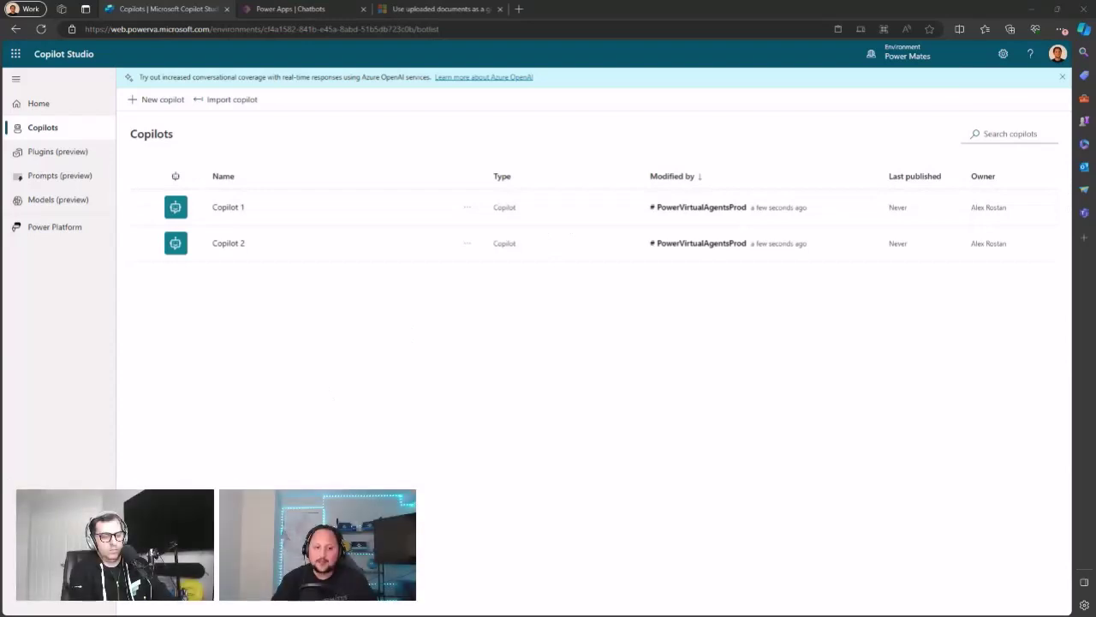
Step: Look through the AI plugins, AI prompts and AI models pages of the environment
left_click(68, 161)
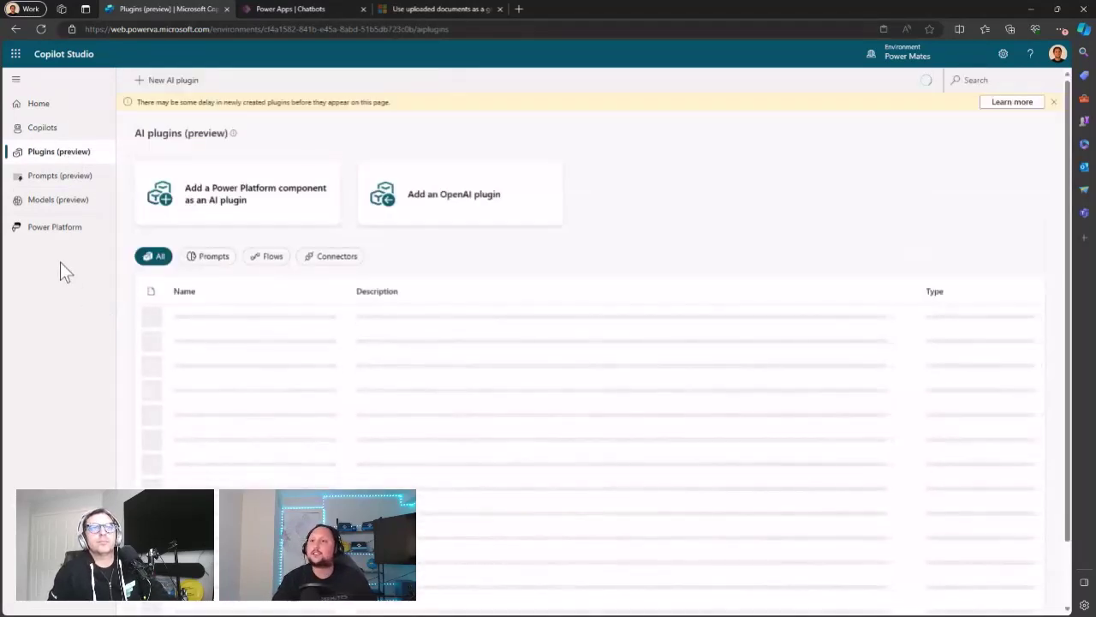
left_click(53, 181)
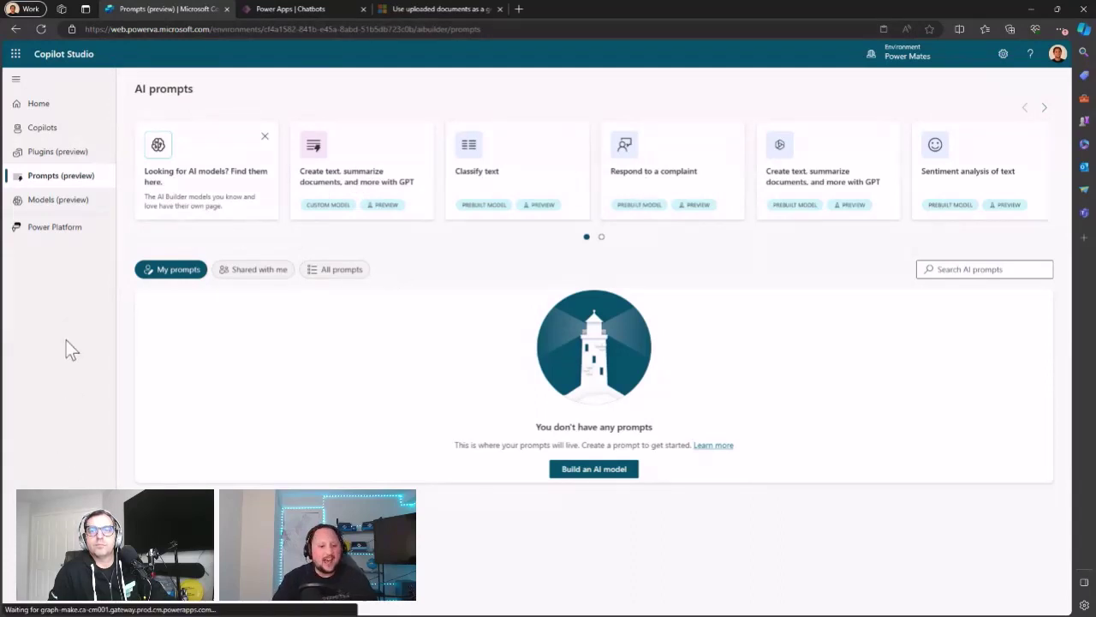
left_click(53, 201)
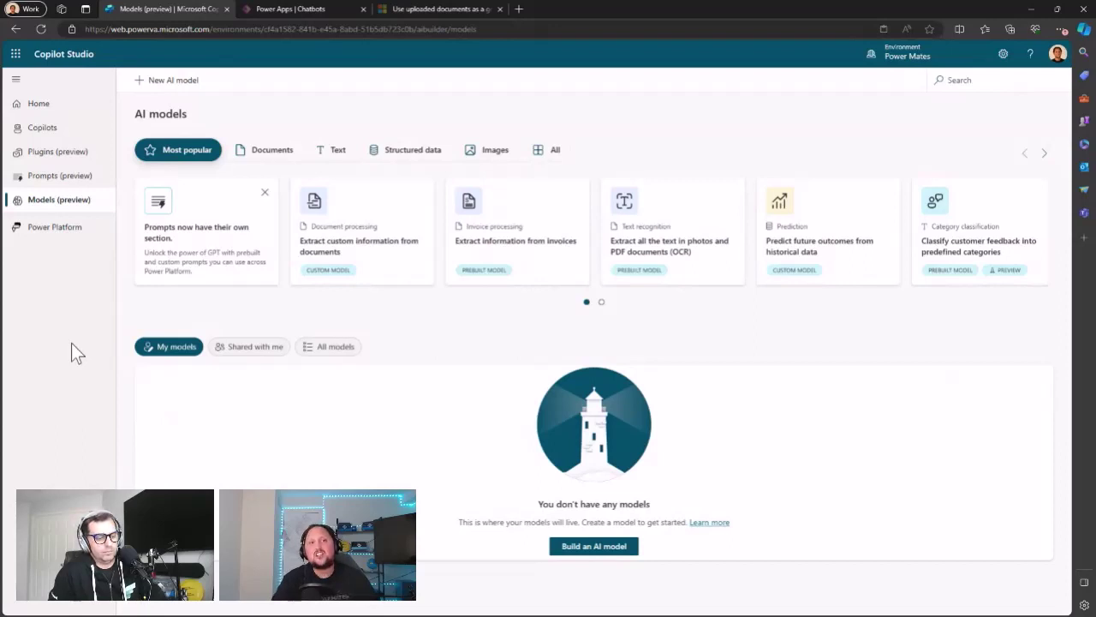
Step: Start a new copilot from the Copilots list and name it "Gen AI Power Mated Cop"
left_click(47, 130)
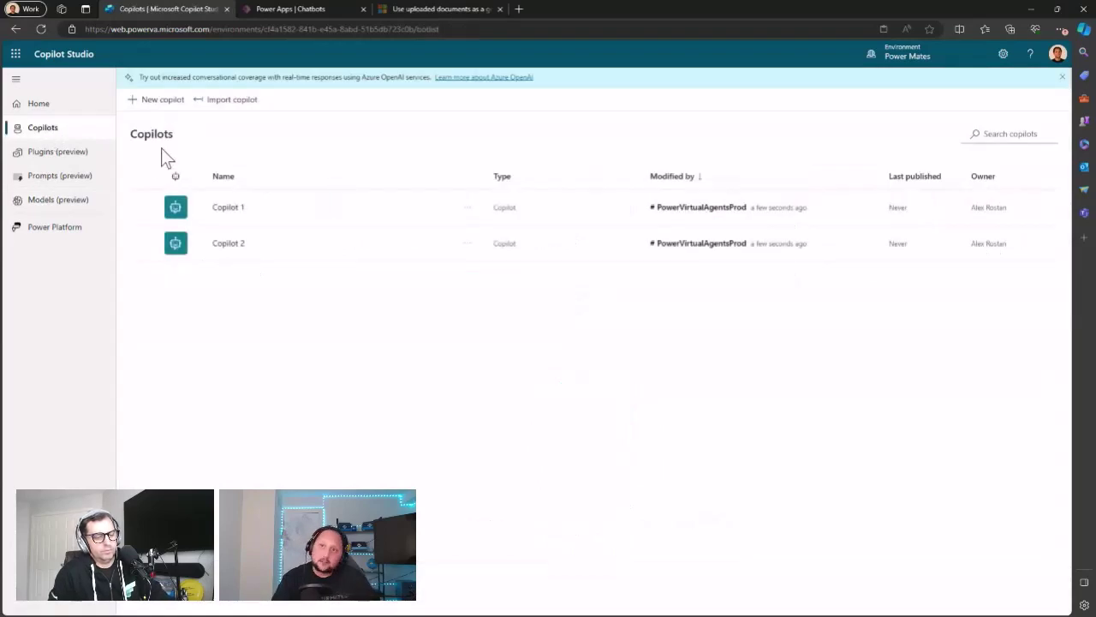
left_click(163, 101)
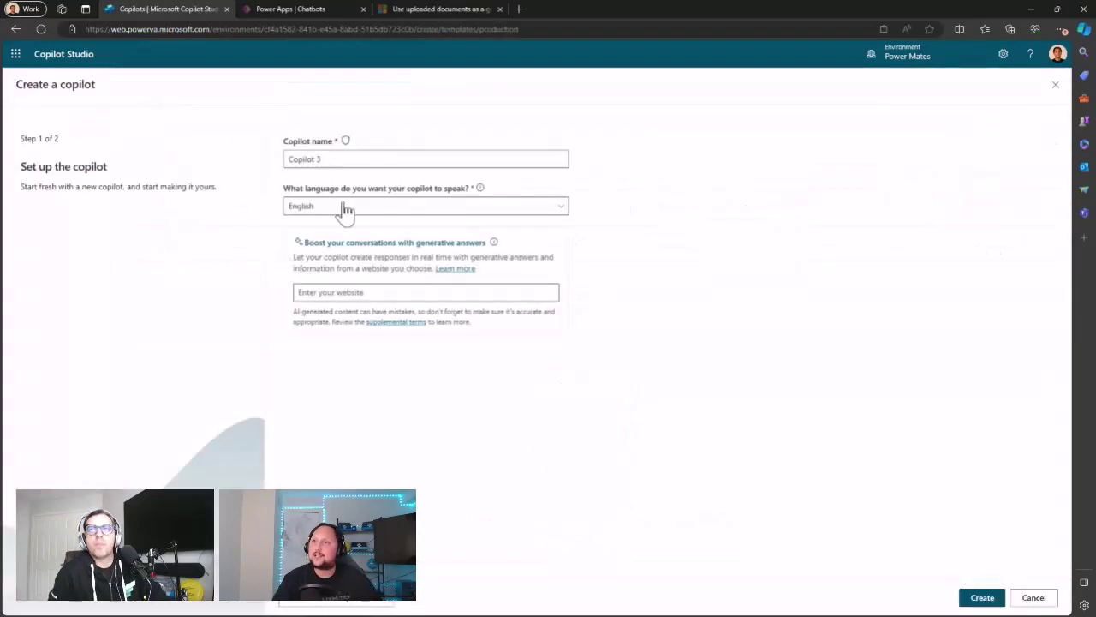
left_click(356, 163)
key("ctrl+a")
type("Gen")
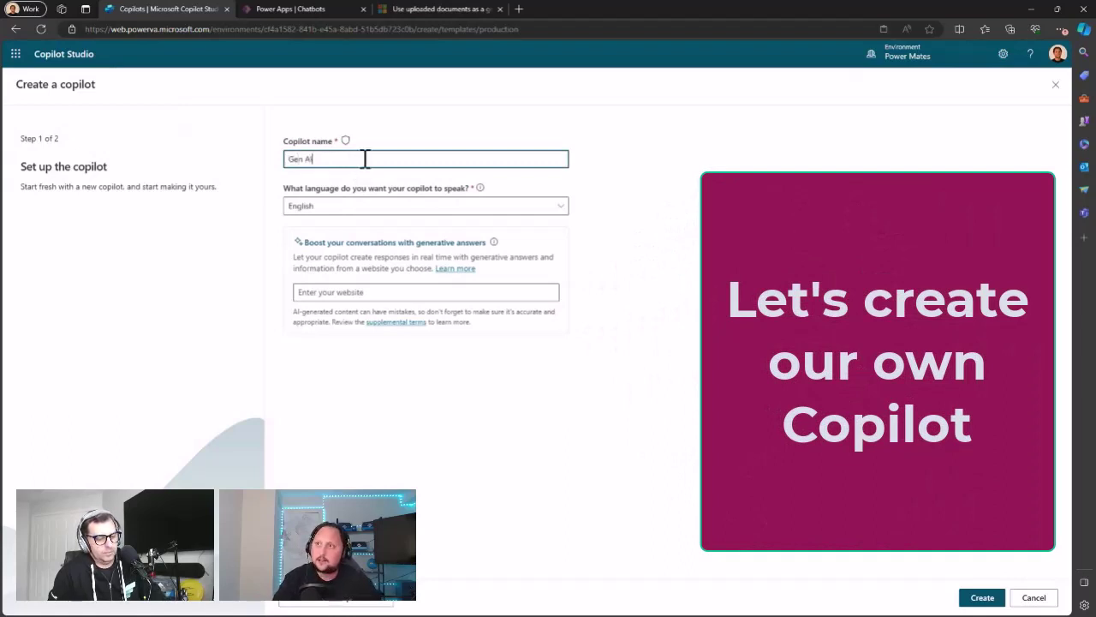
type(" AI Powr Ma")
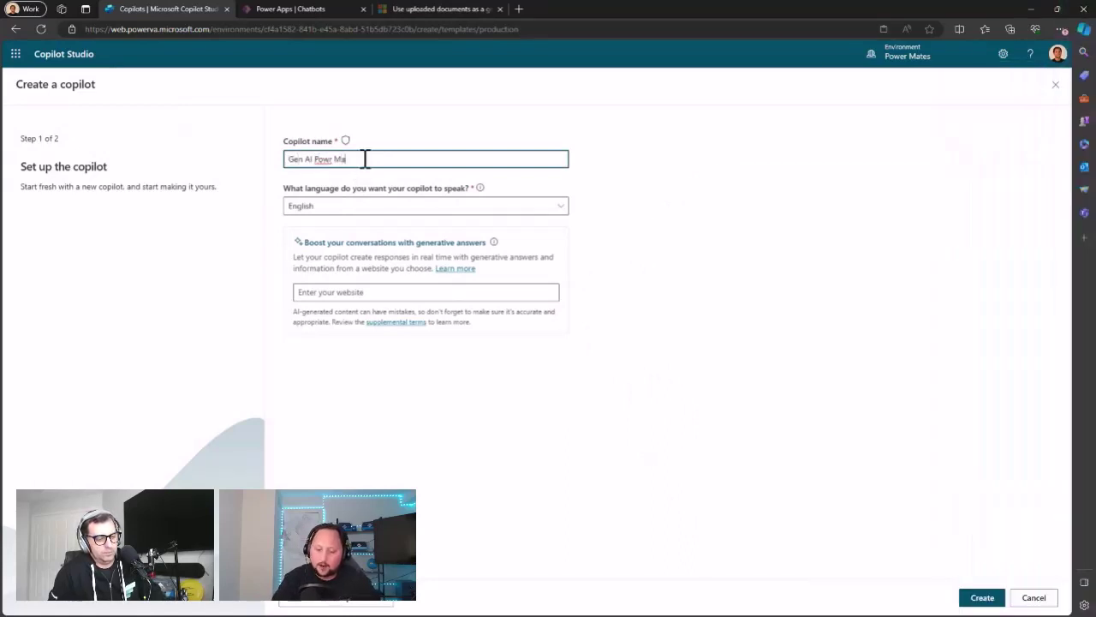
type("tss")
key("BackSpace")
key("BackSpace")
key("BackSpace")
key("BackSpace")
key("BackSpace")
key("BackSpace")
key("BackSpace")
type("er C")
key("BackSpace")
type("Mates ")
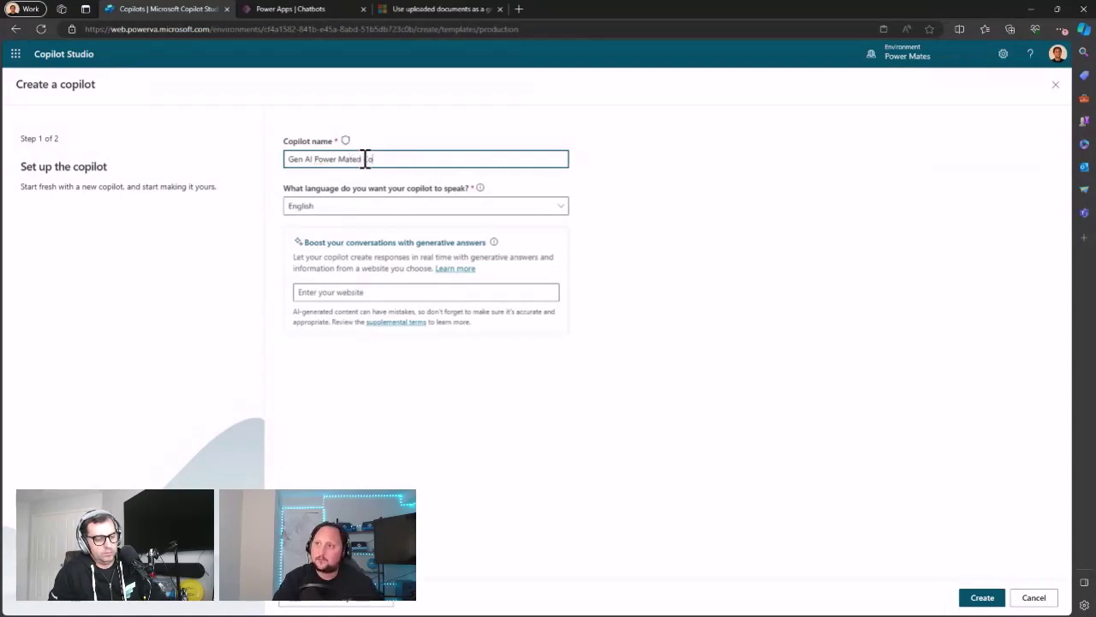
type("Cop")
Step: Create the copilot with English as its language and send "hello" in its test chat
left_click(328, 213)
left_click(330, 214)
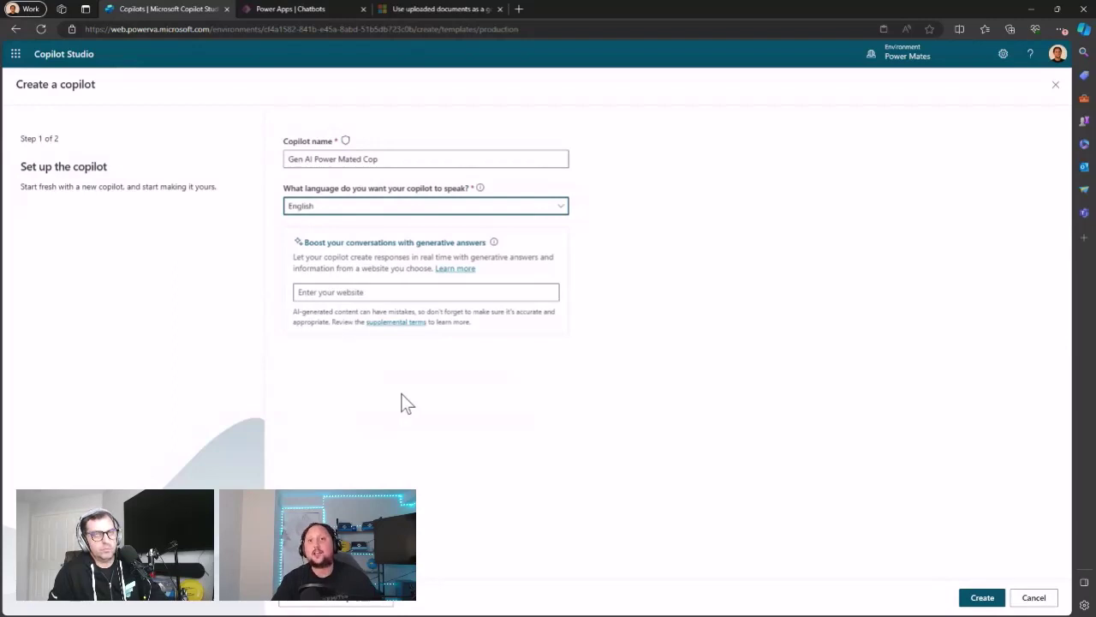
left_click(982, 598)
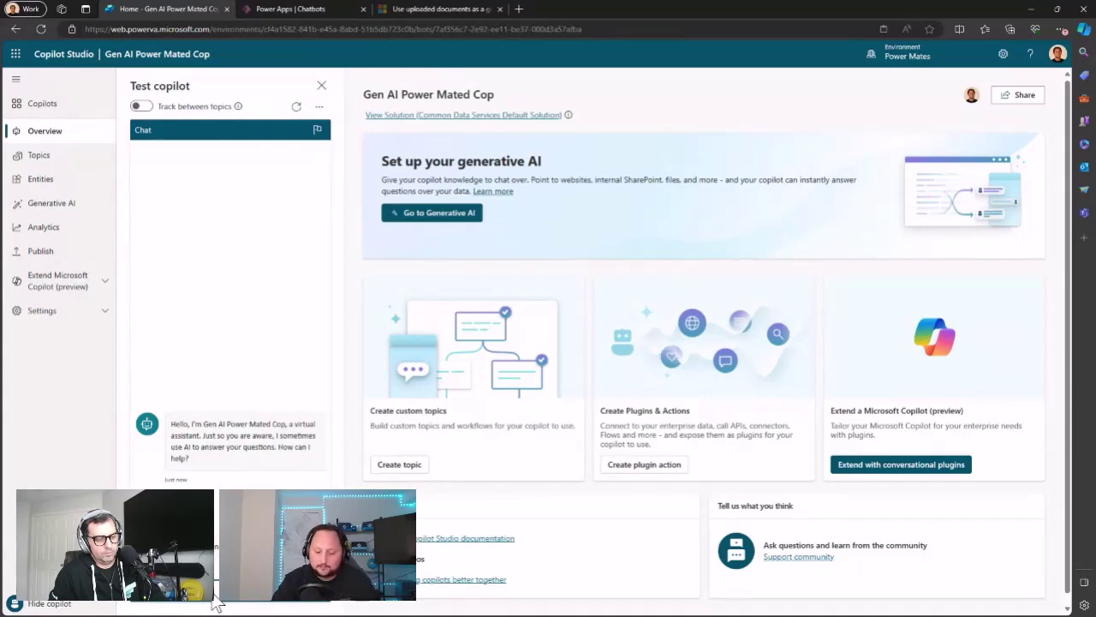
key("Return")
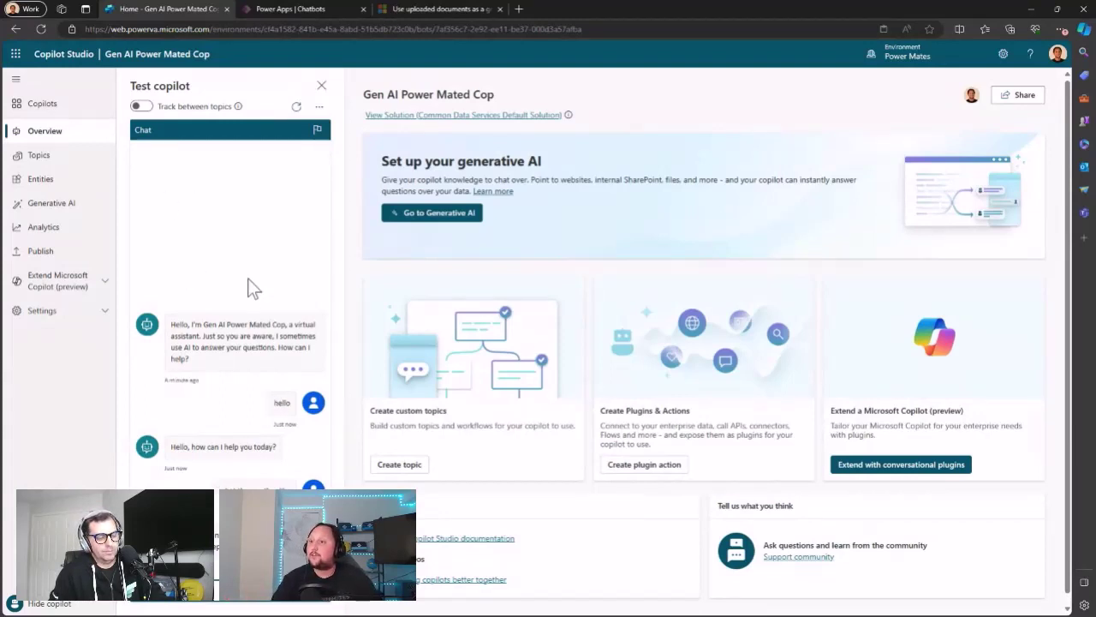
left_click(51, 206)
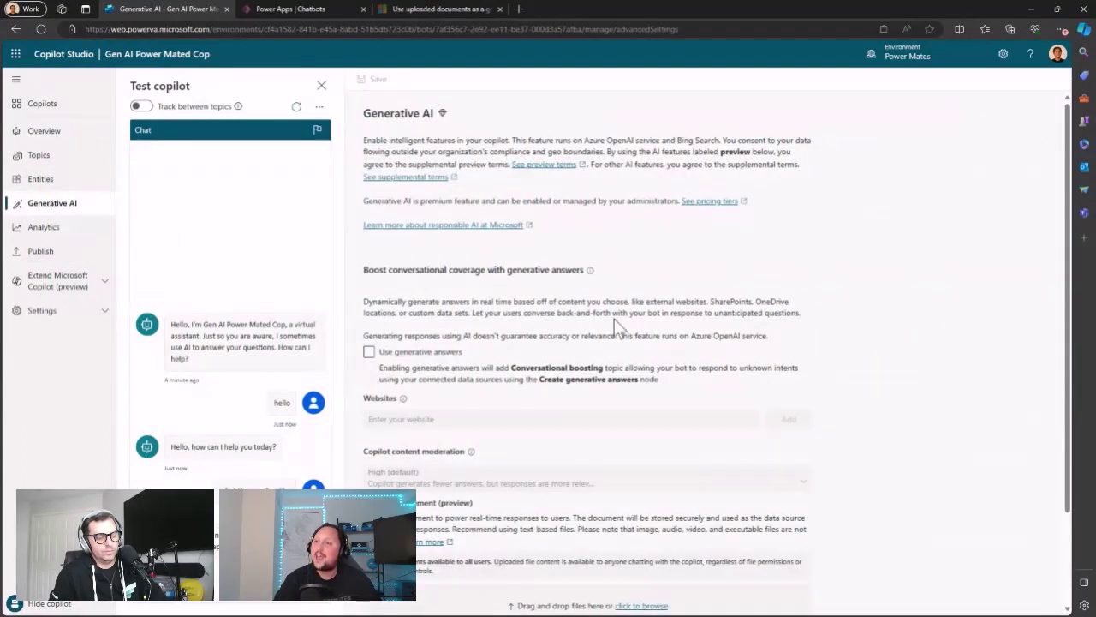
scroll(614, 325, "down", 1)
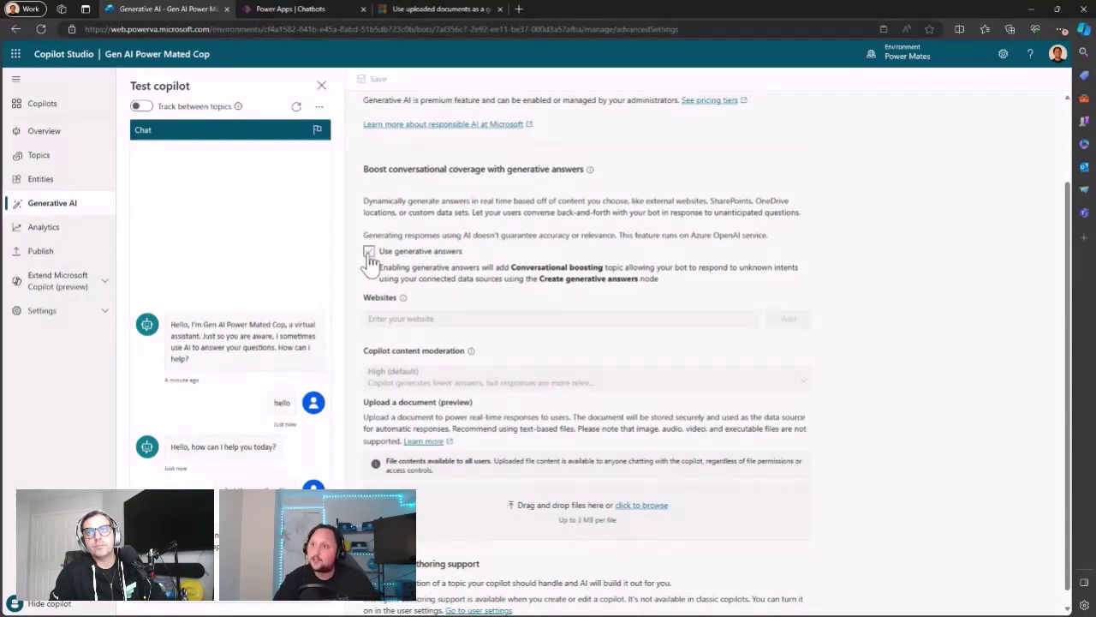
left_click(369, 254)
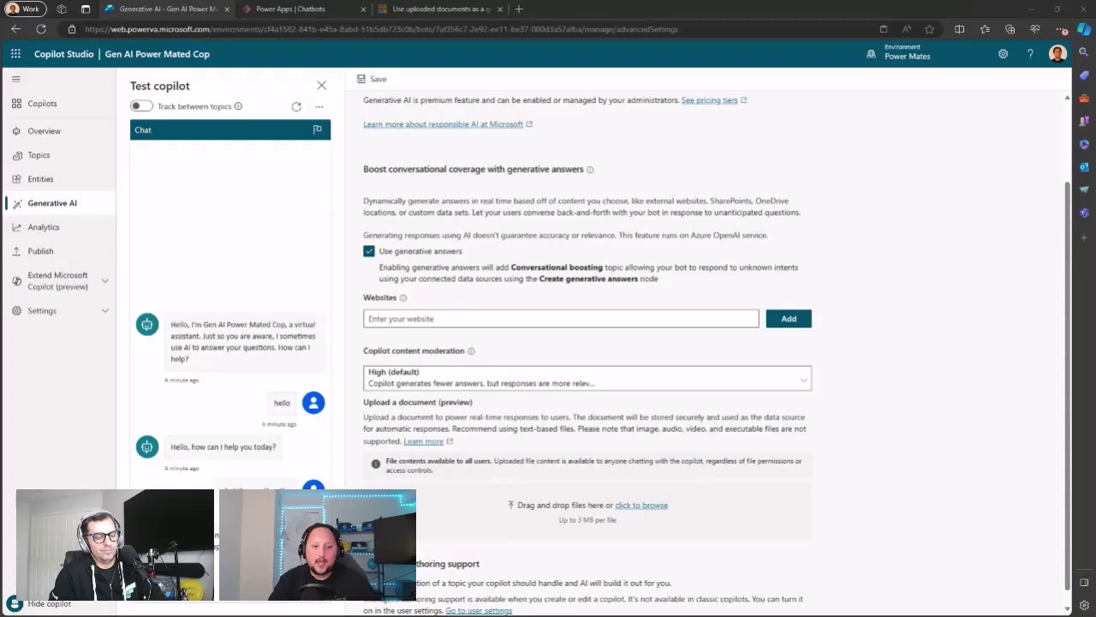
left_click(439, 318)
type("https://blog.fabric.microsoft.com/")
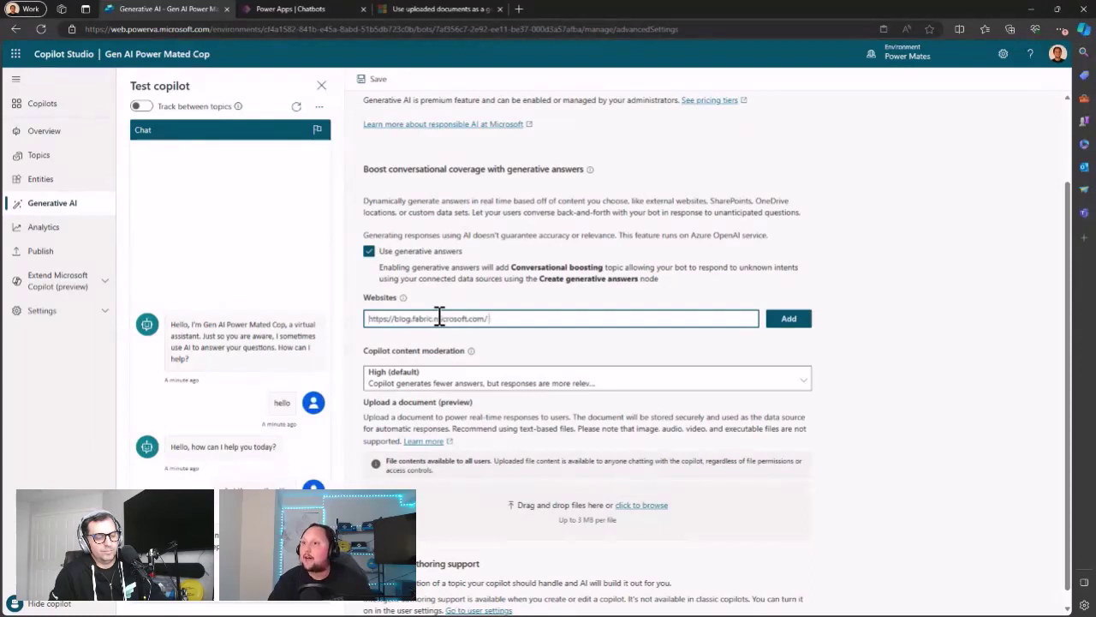
left_click(784, 322)
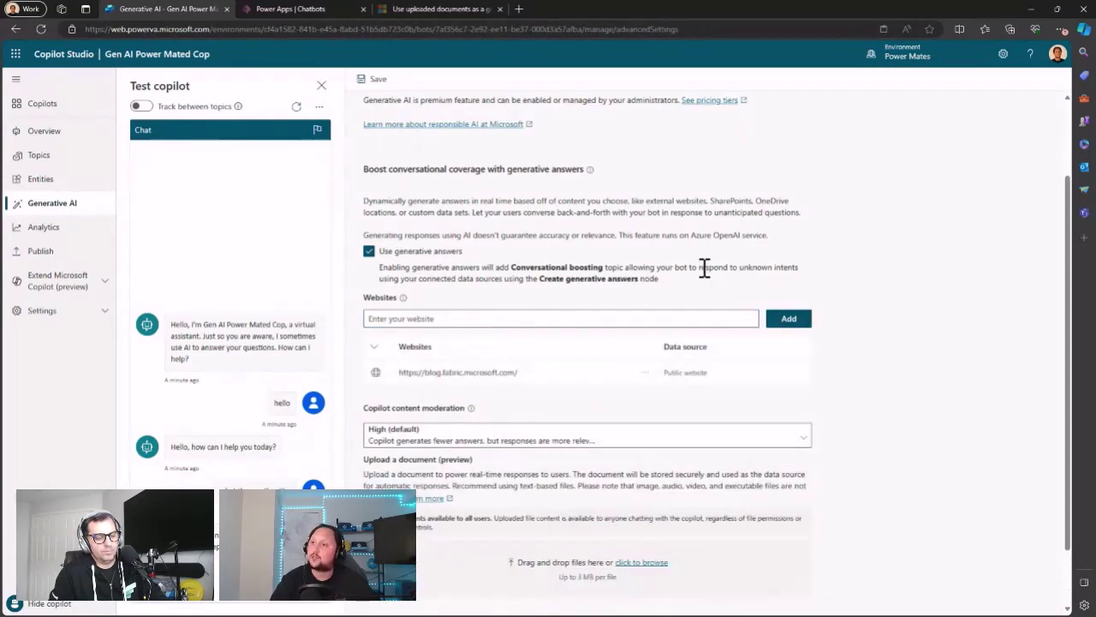
Step: Set the copilot content moderation to Medium and save the generative AI settings
scroll(465, 373, "down", 1)
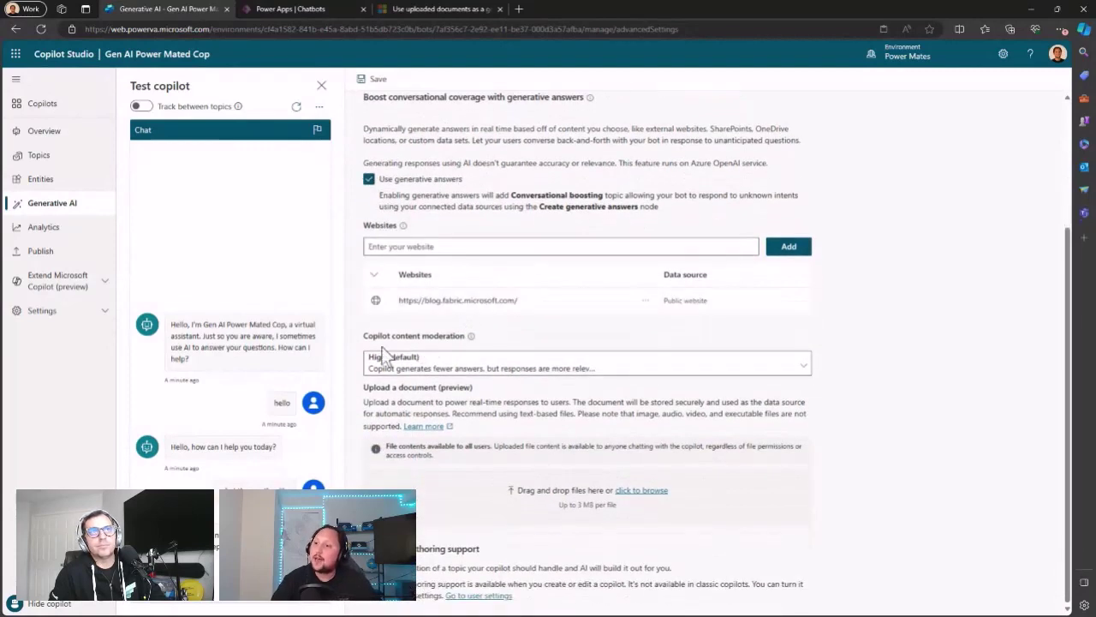
left_click(434, 368)
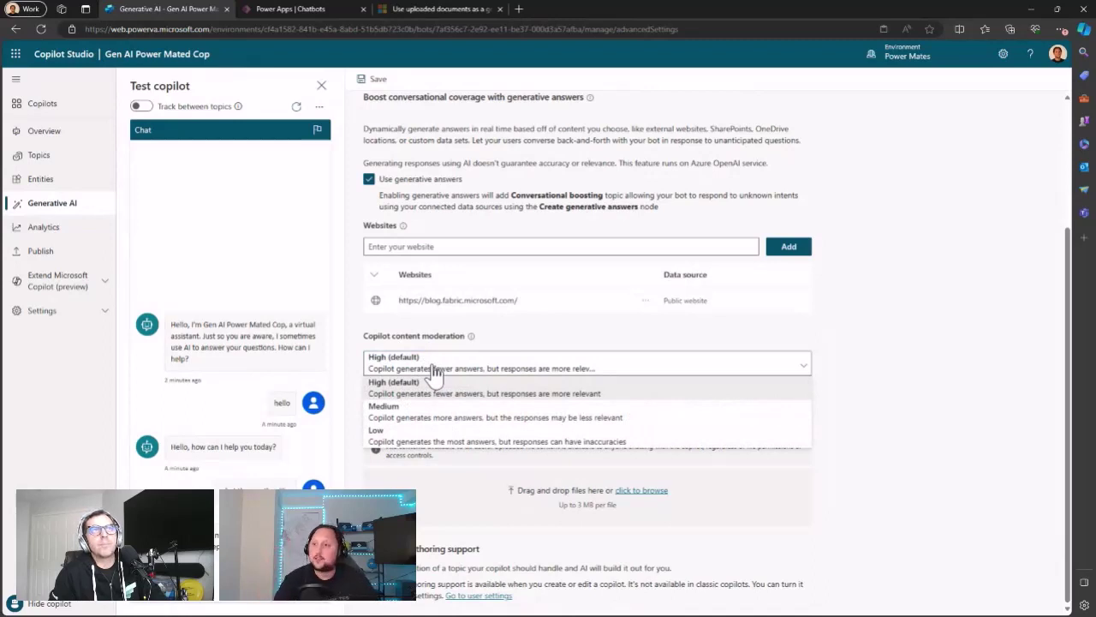
left_click(419, 418)
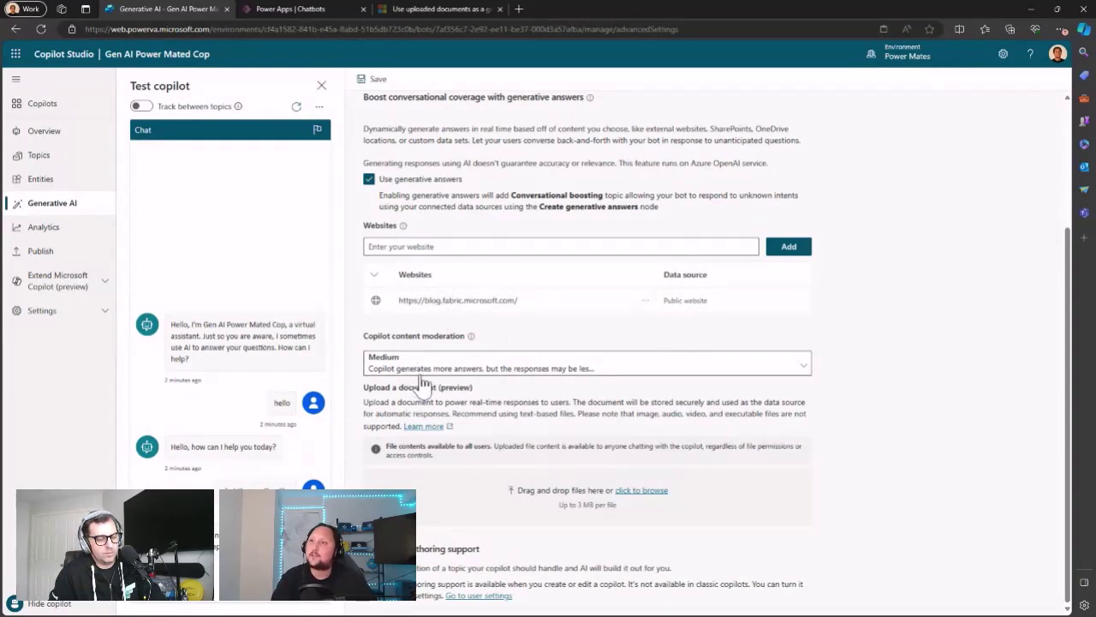
scroll(428, 385, "up", 2)
scroll(404, 166, "up", 1)
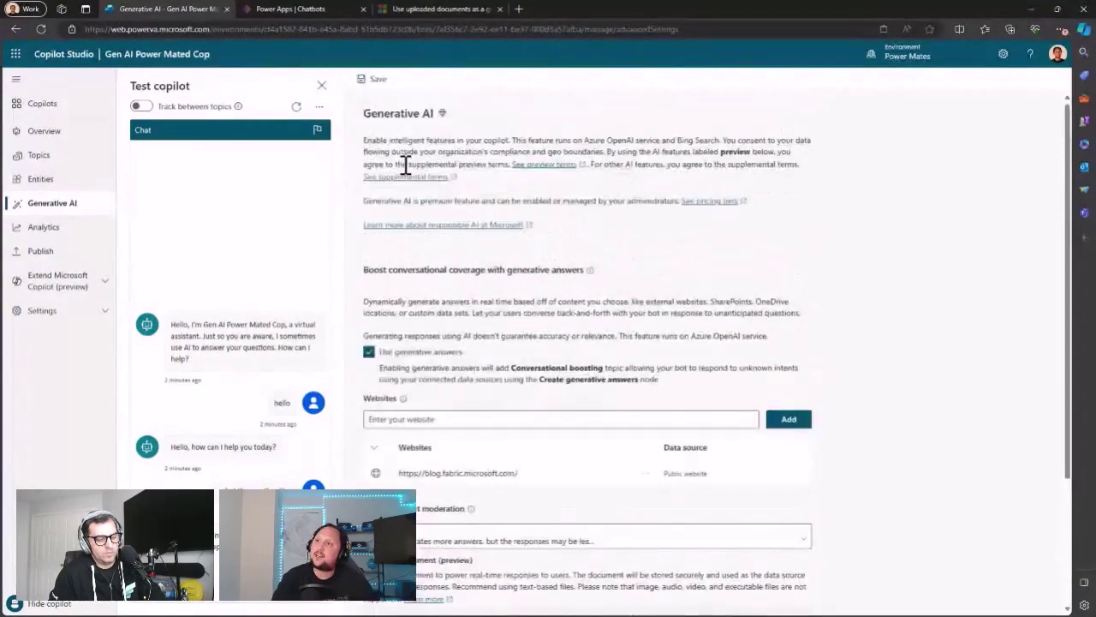
left_click(375, 79)
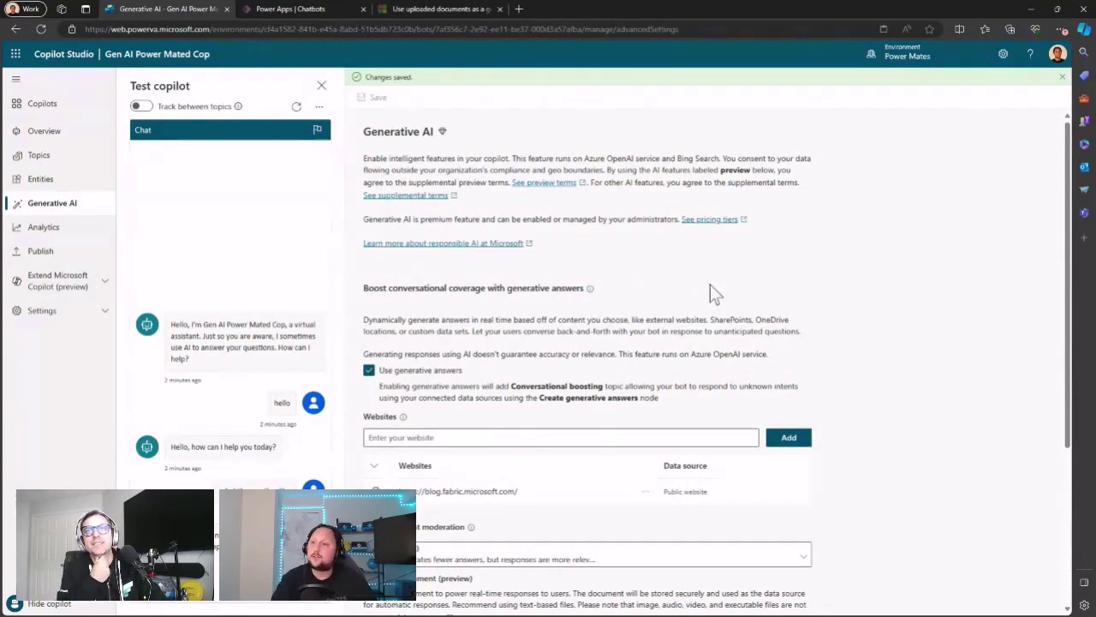
Step: Restart the test chat, ask "what is fabric?" and read the blog article cited in the answer
scroll(710, 284, "down", 1)
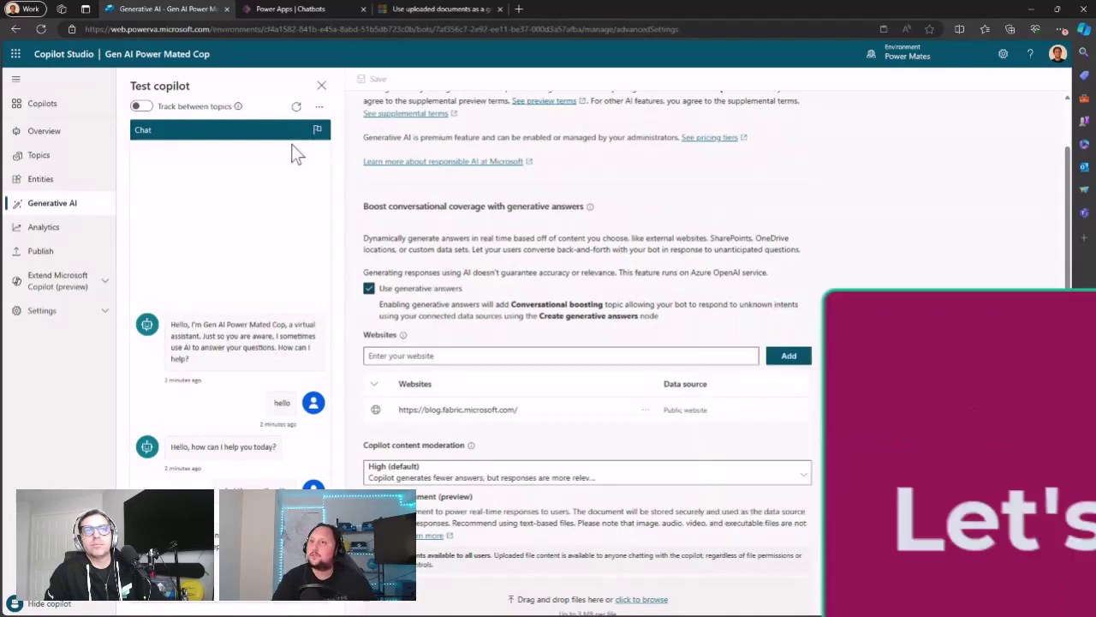
left_click(296, 106)
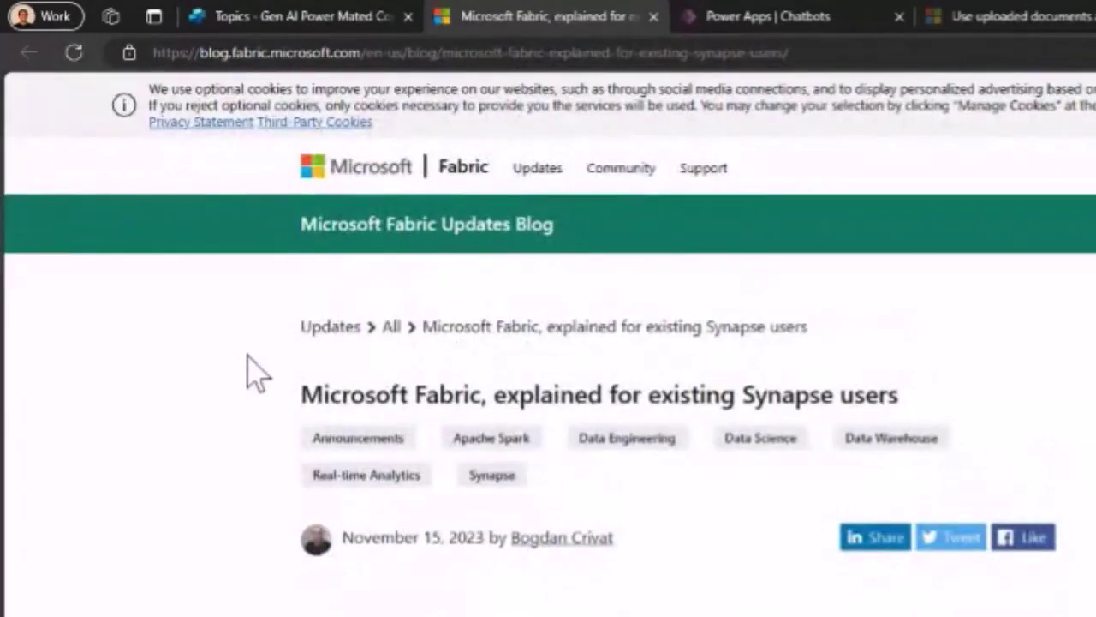
scroll(266, 390, "down", 6)
scroll(264, 369, "up", 4)
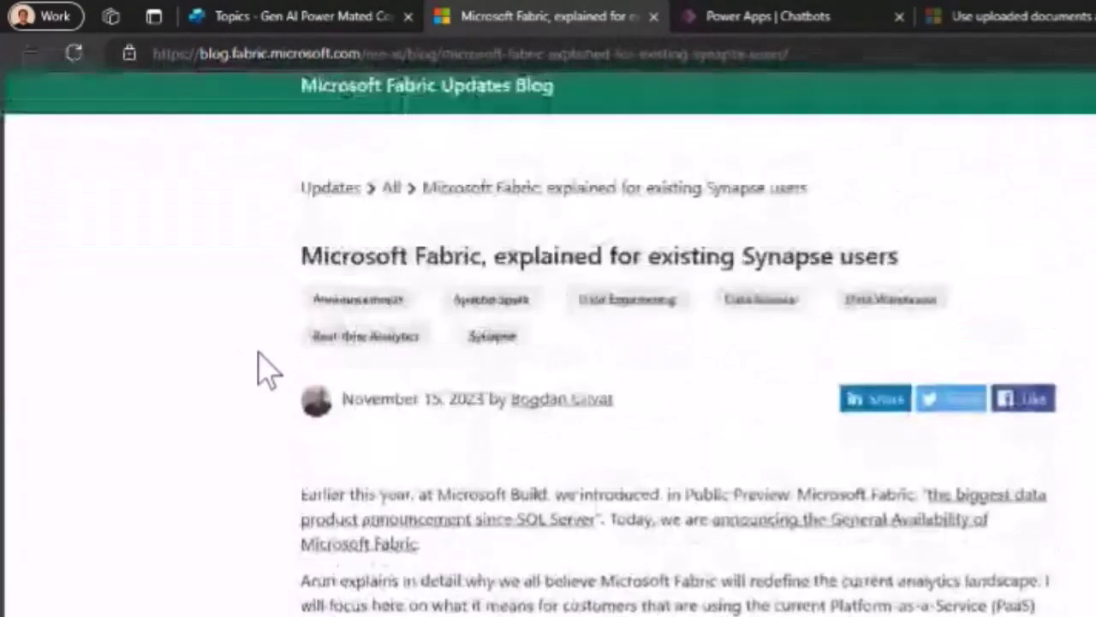
scroll(235, 561, "down", 5)
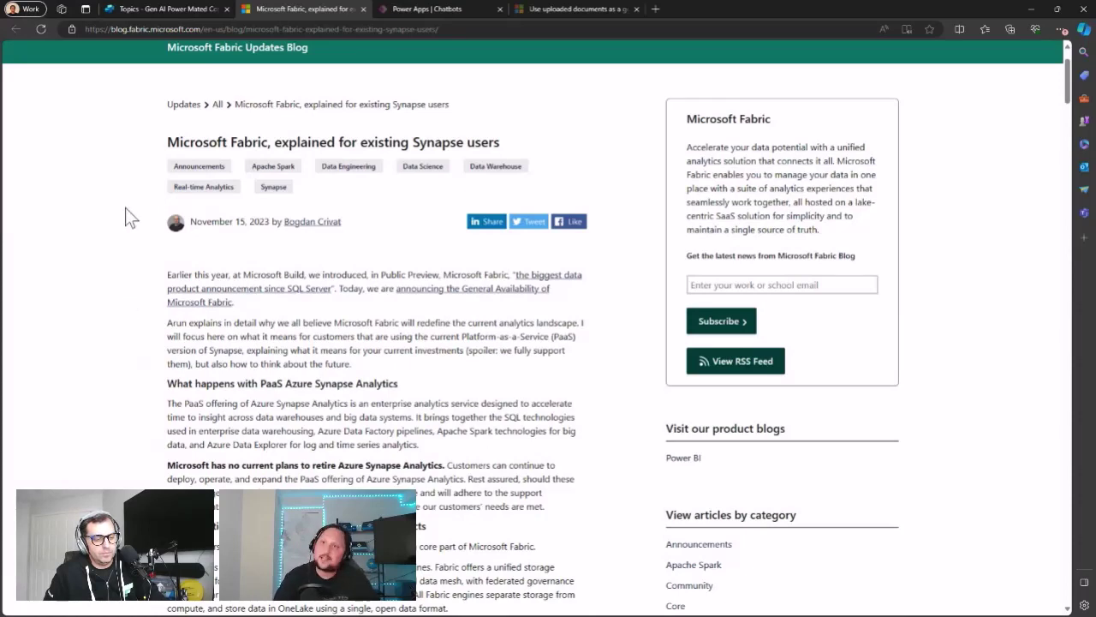
Step: Return to the copilot's generative AI settings and upload Intro Fabric.pdf and Fabric Licensing.pdf as documents
left_click(173, 8)
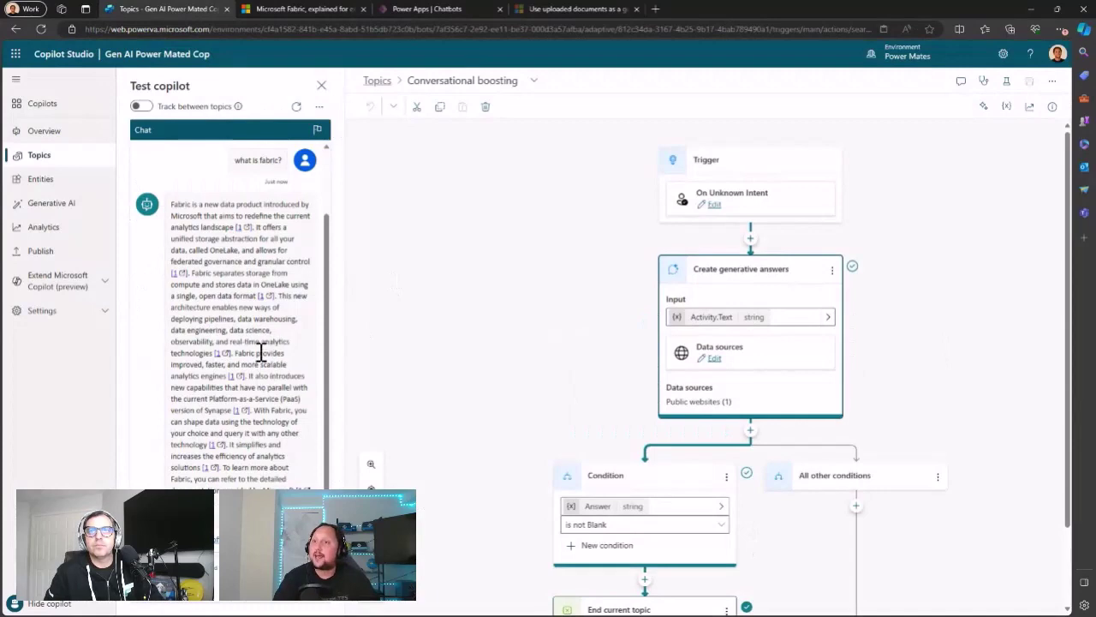
left_click(76, 206)
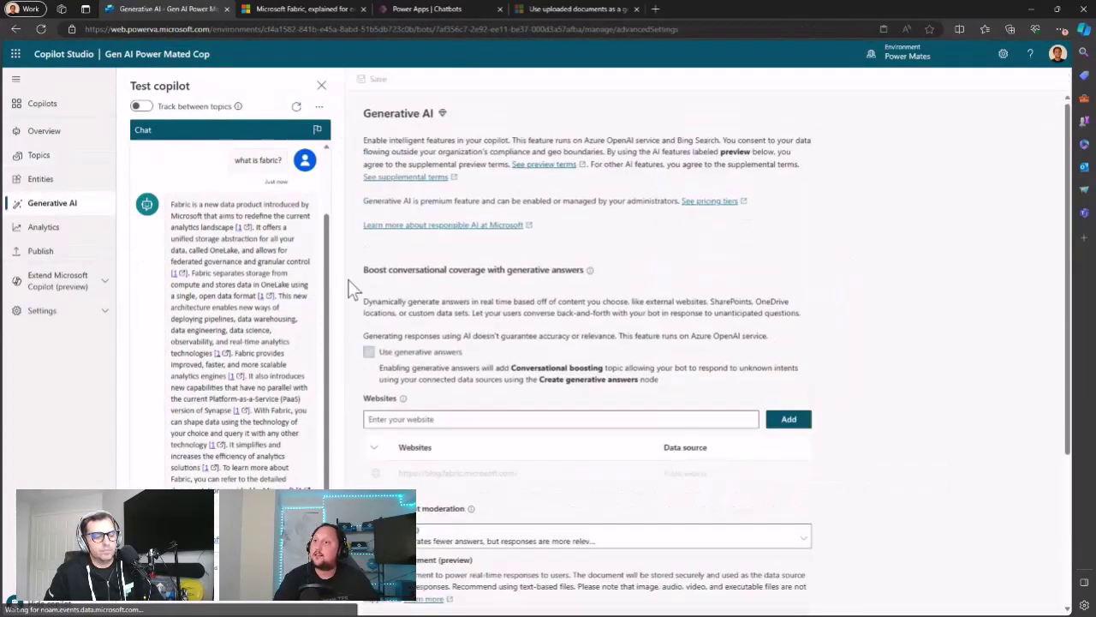
scroll(502, 285, "down", 2)
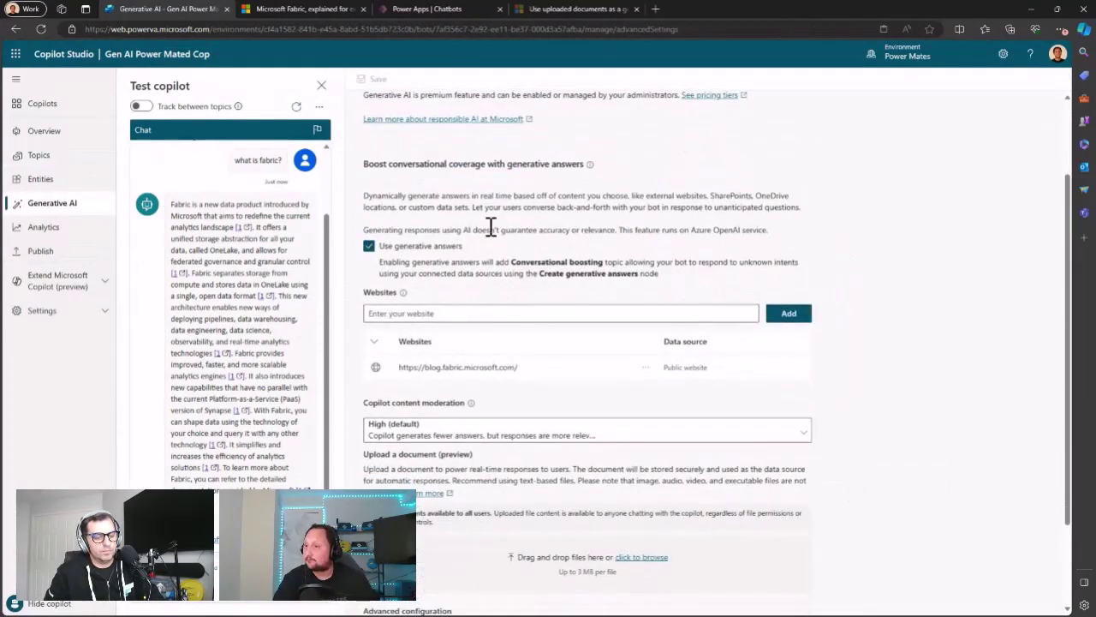
scroll(497, 334, "down", 1)
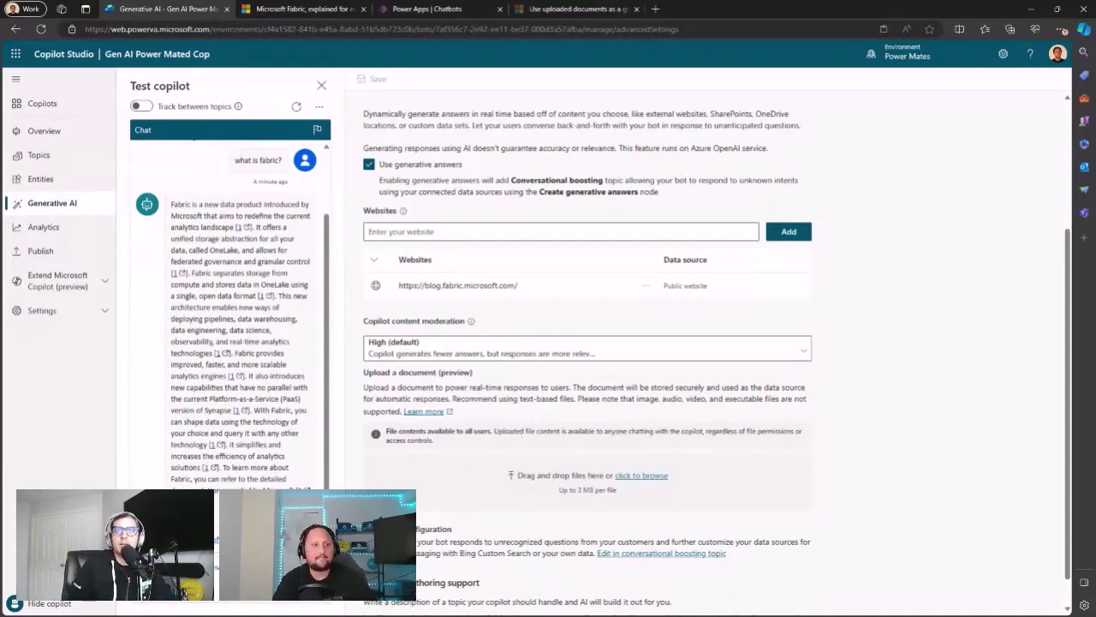
scroll(565, 355, "down", 1)
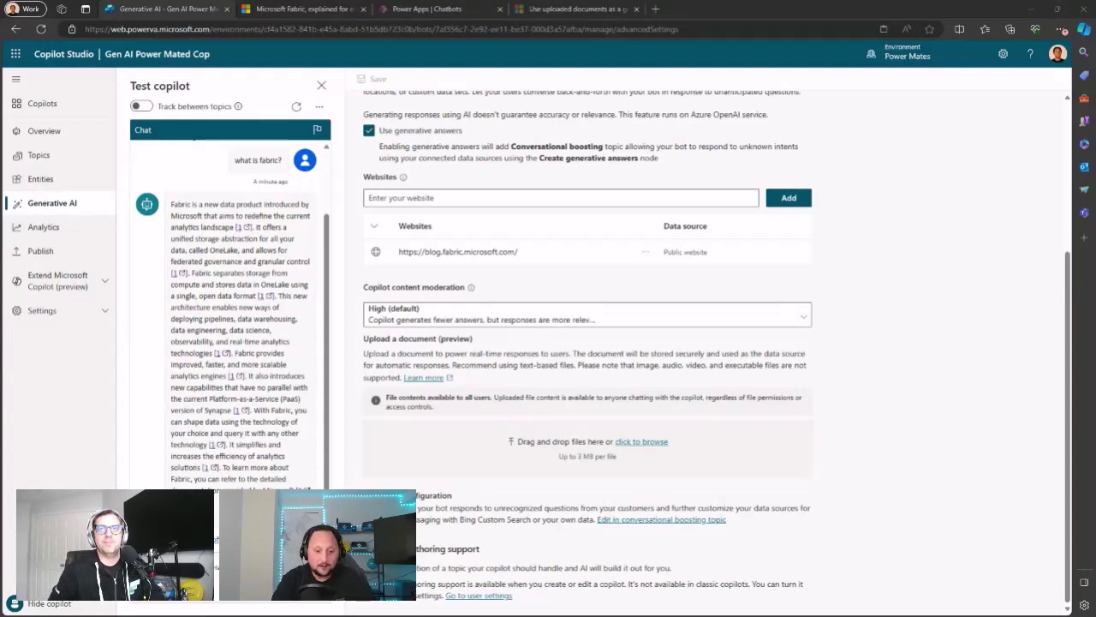
left_click_drag(369, 616, 562, 452)
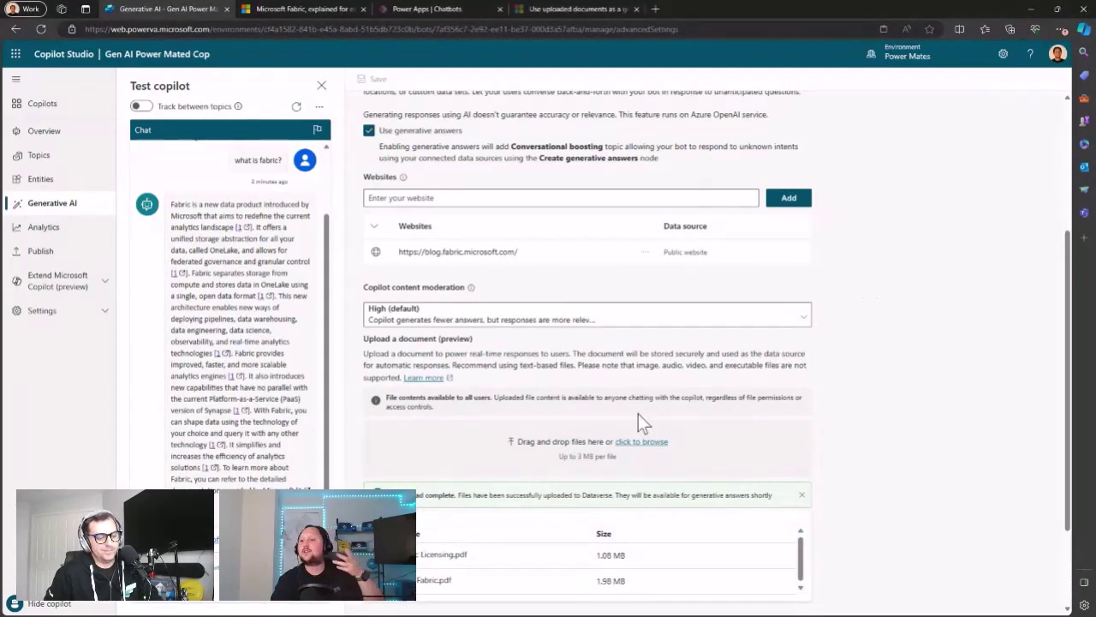
scroll(583, 381, "down", 2)
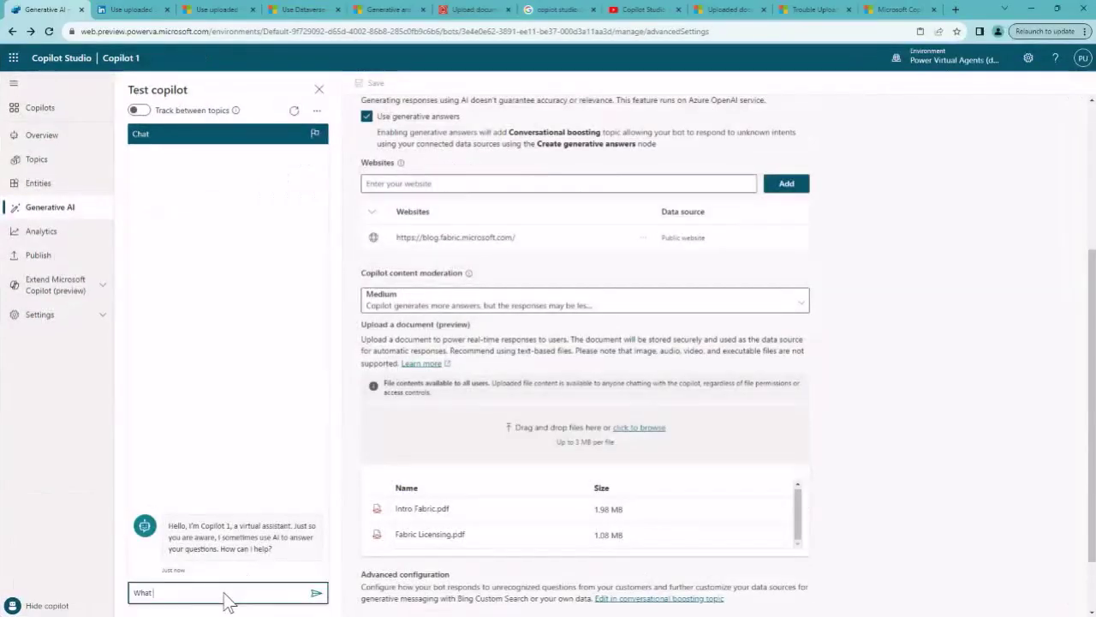
Step: Ask the test copilot "What is Onelake" and check the address of the blog article cited in its answer
type("is Onelake")
key("Return")
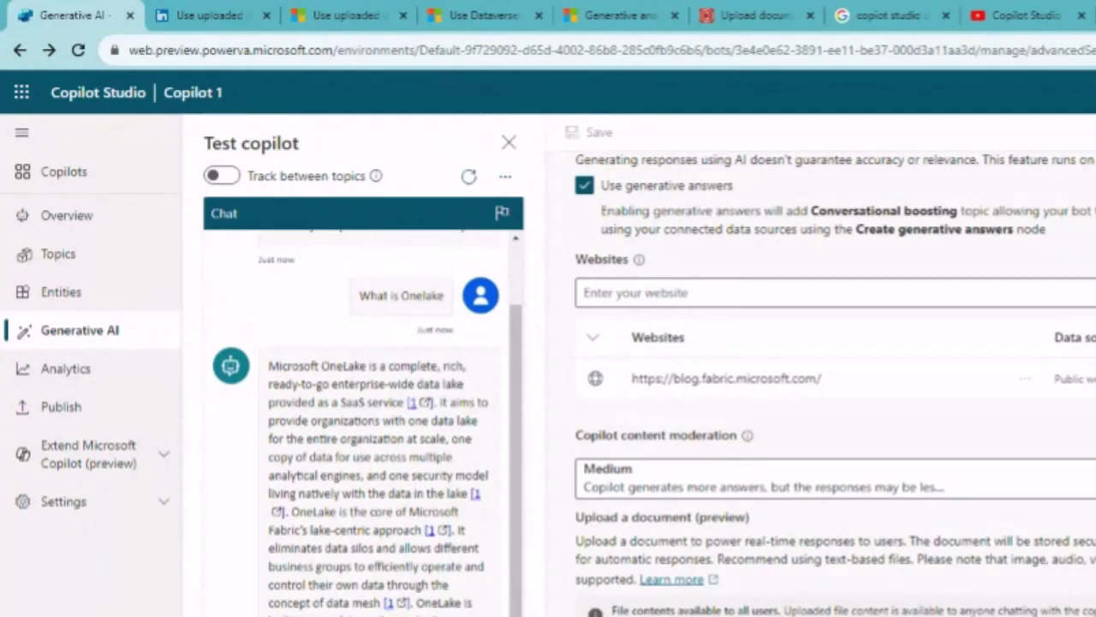
left_click(219, 370)
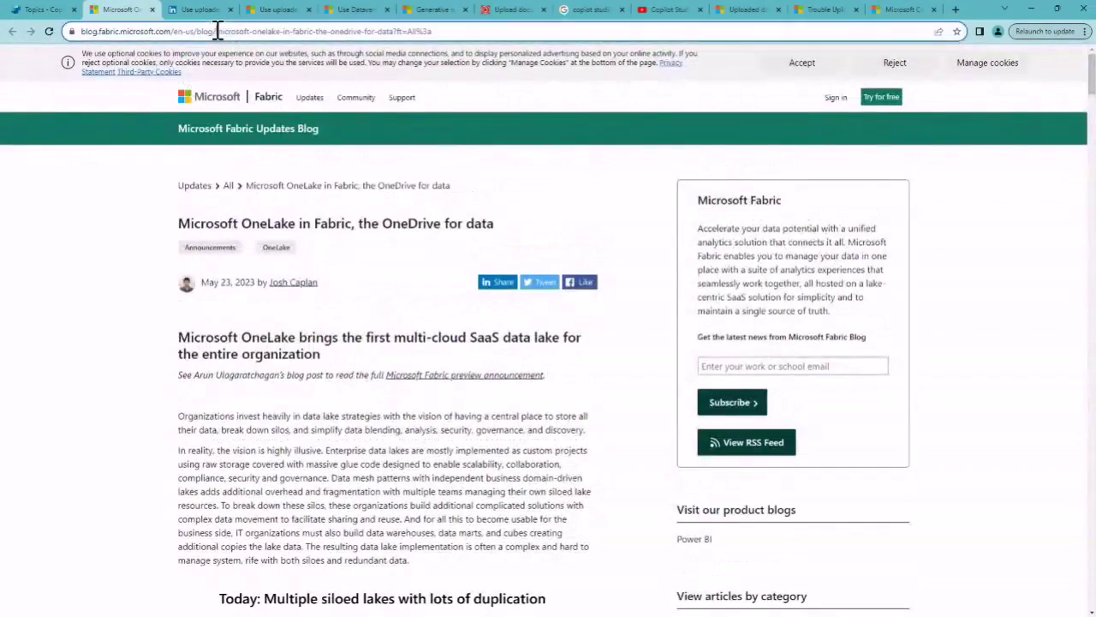
left_click_drag(216, 31, 389, 26)
left_click(41, 9)
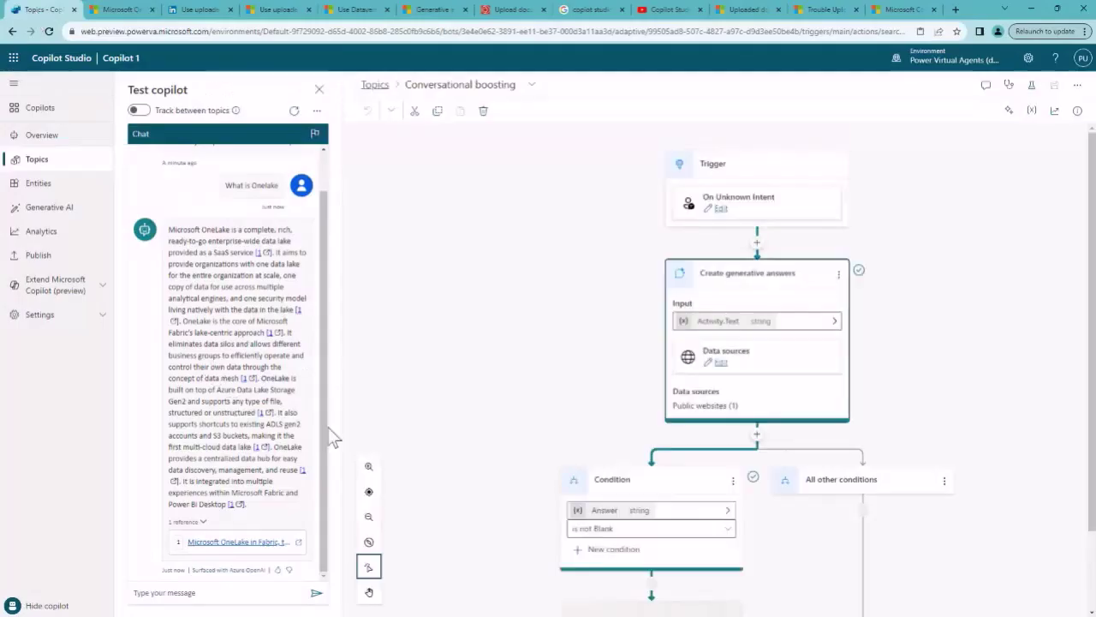